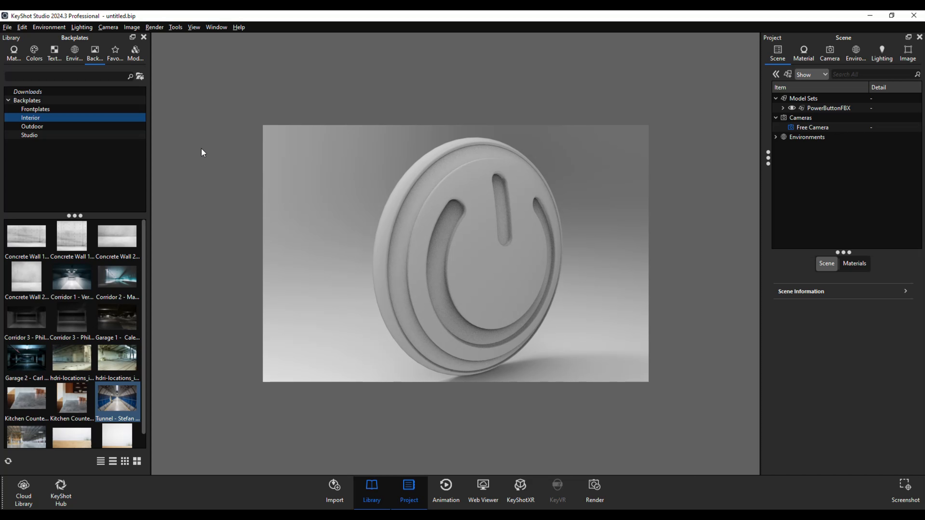
- Try the Concrete Wall 1 interior backplate behind the power button, then replace it with Corridor 1
left_click_drag(22, 242, 233, 276)
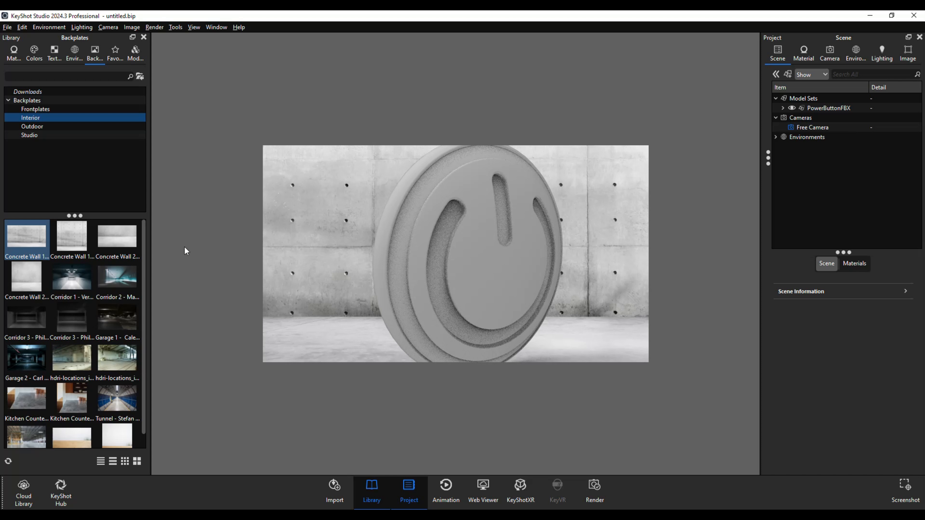
left_click_drag(72, 277, 298, 296)
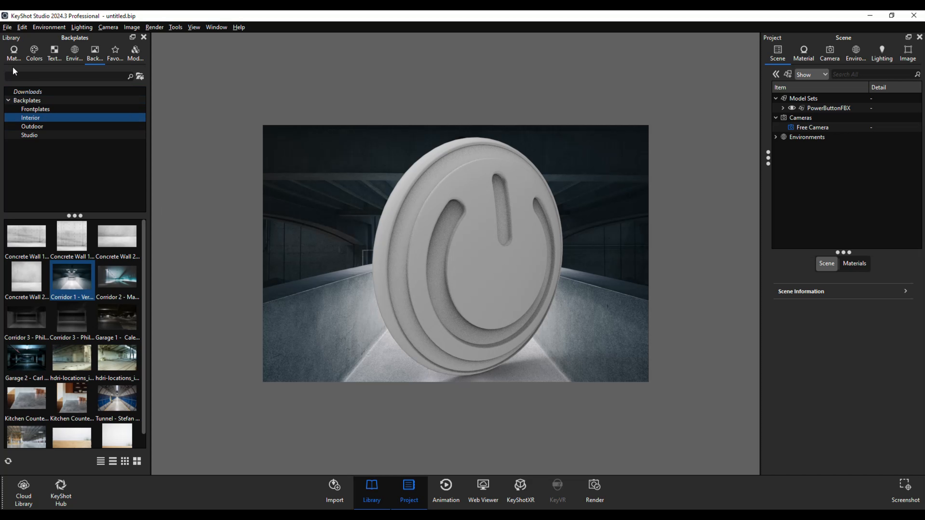
- Apply the Fine Grain traditional wood material to the outer rim of the power button and inspect its grain up close
left_click(13, 53)
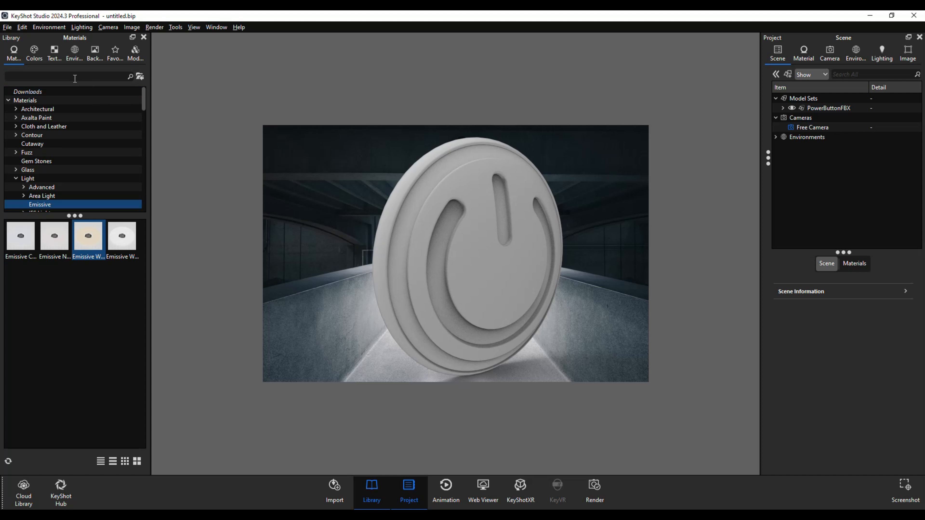
left_click(15, 178)
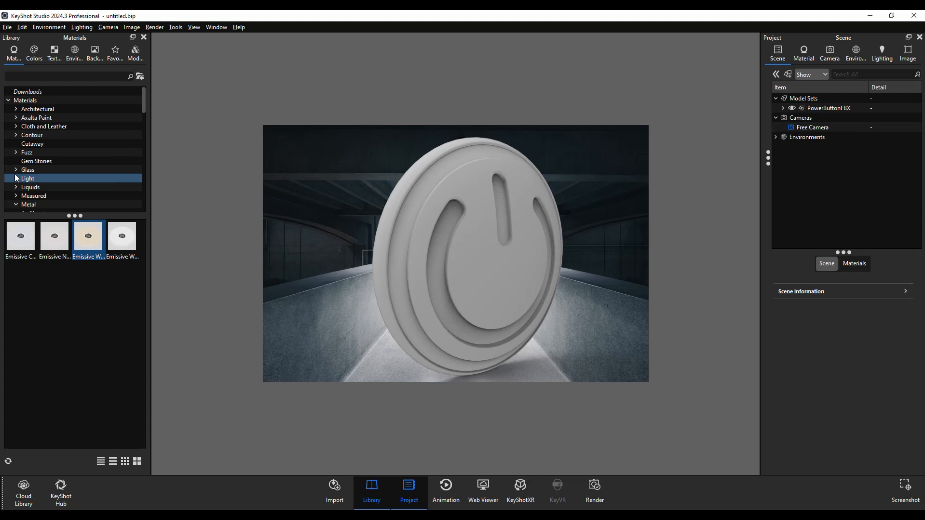
scroll(72, 169, "down", 5)
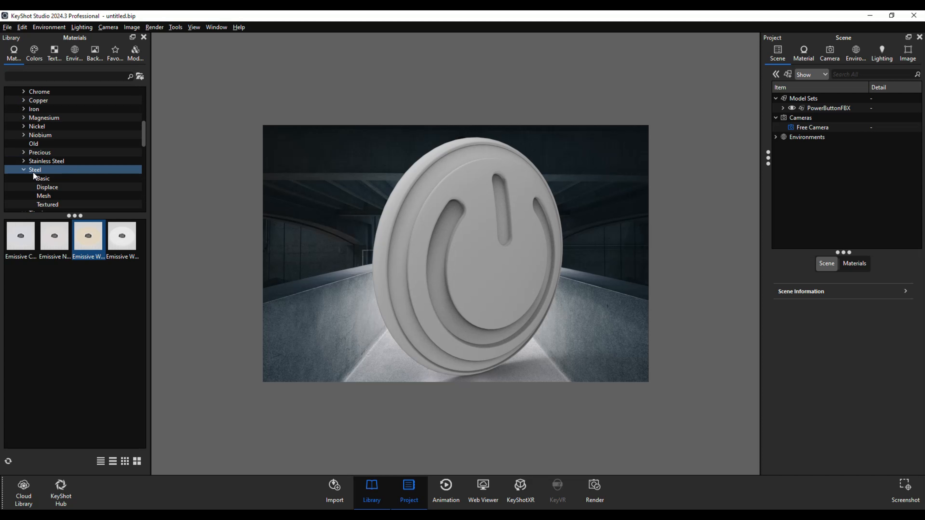
left_click(24, 170)
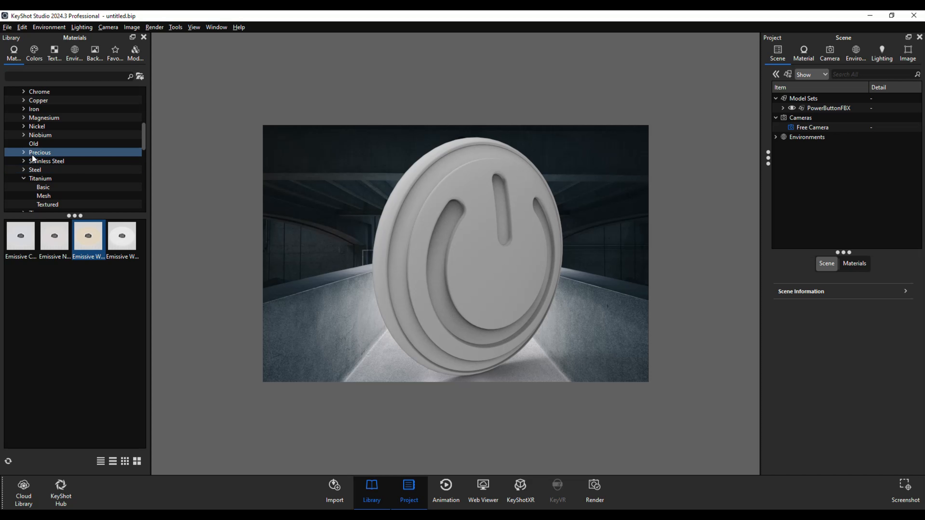
scroll(42, 161, "down", 5)
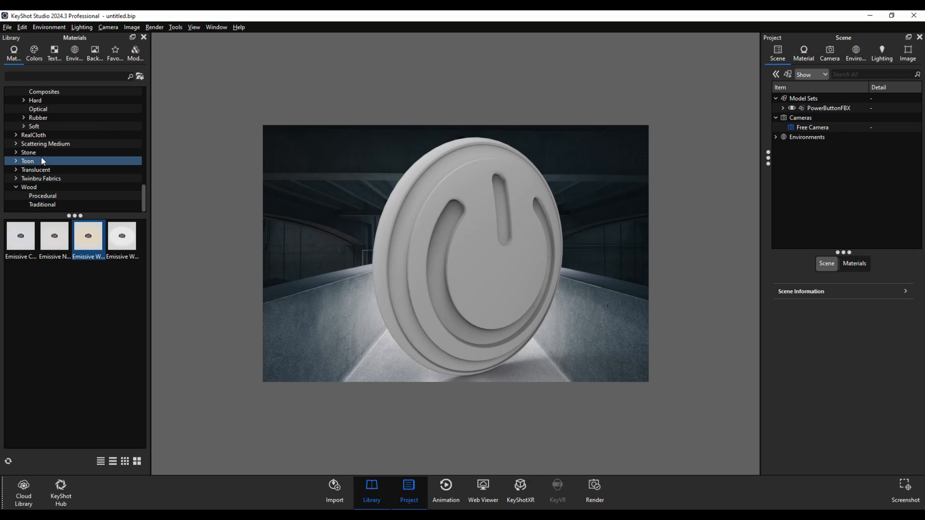
left_click(53, 204)
left_click_drag(54, 239, 382, 309)
scroll(397, 299, "up", 5)
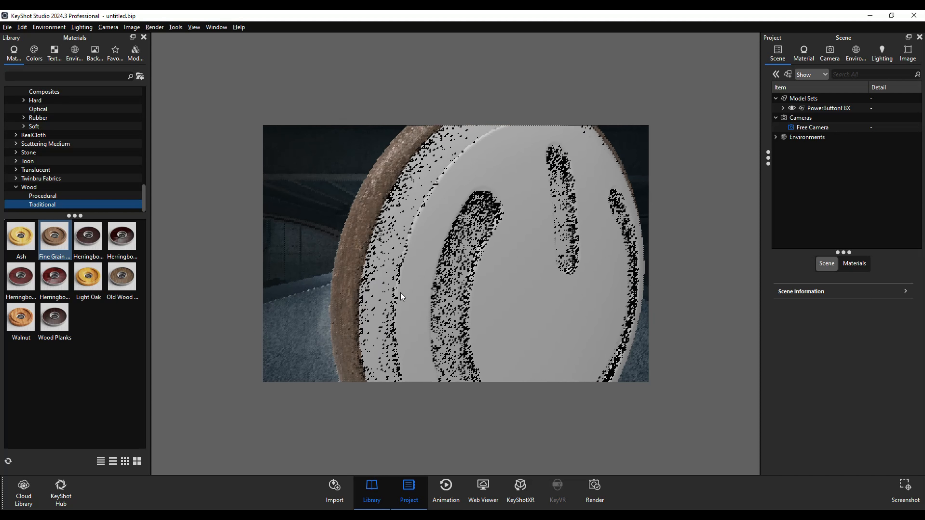
scroll(400, 293, "up", 4)
scroll(390, 292, "down", 3)
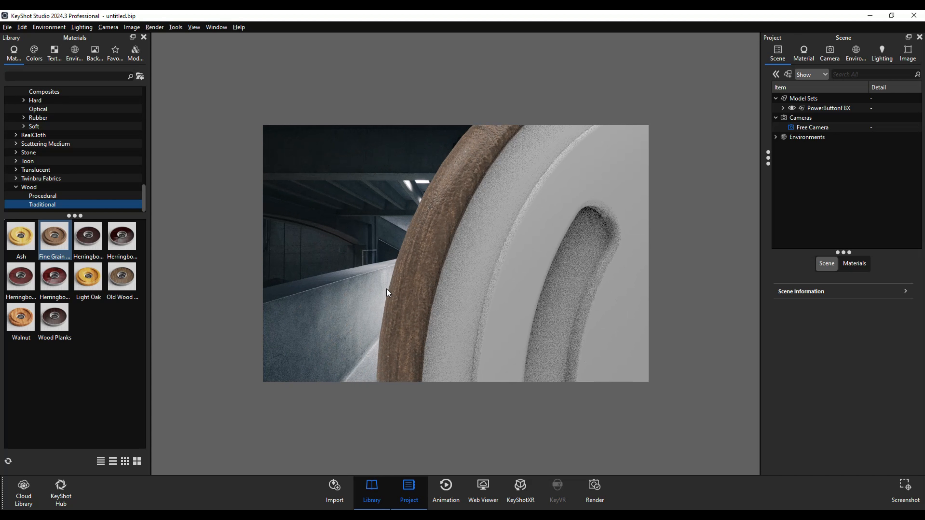
scroll(419, 295, "down", 4)
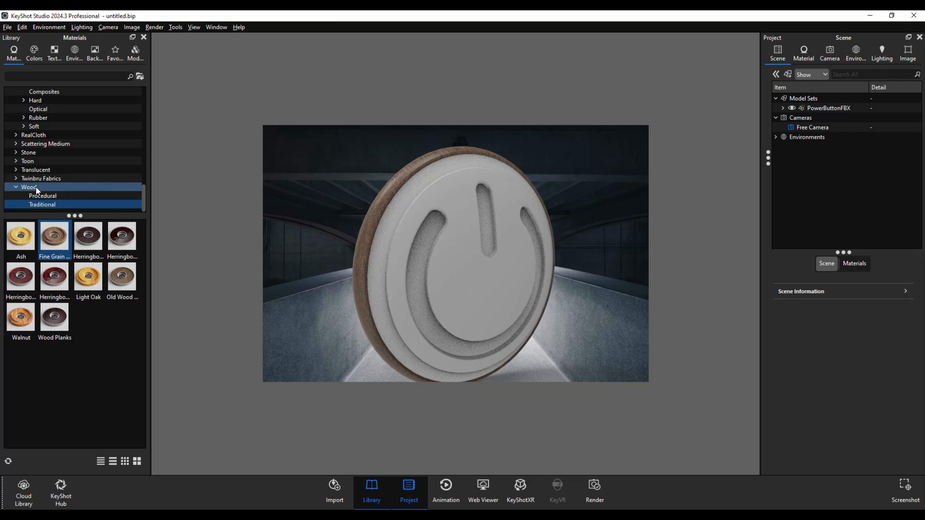
- Apply the basic polished steel material to the bevelled ring just inside the wooden rim
scroll(73, 178, "up", 8)
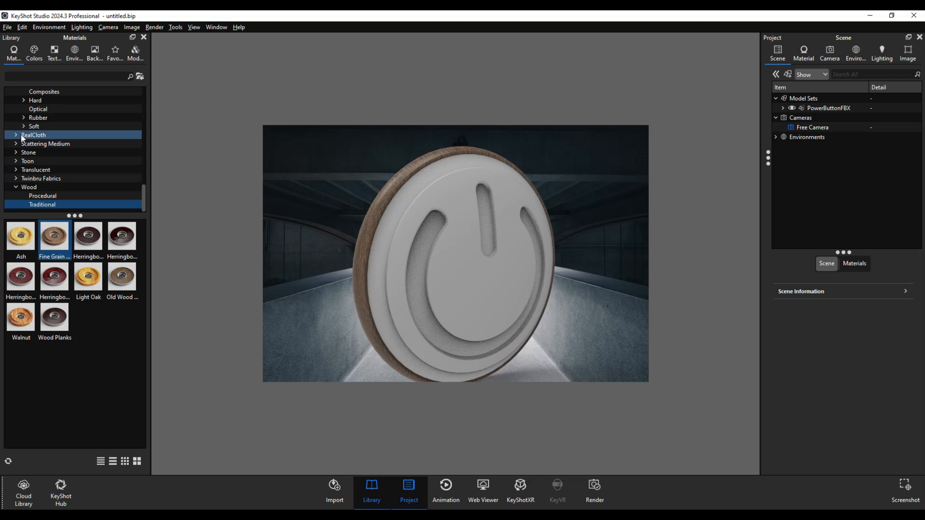
scroll(69, 147, "up", 3)
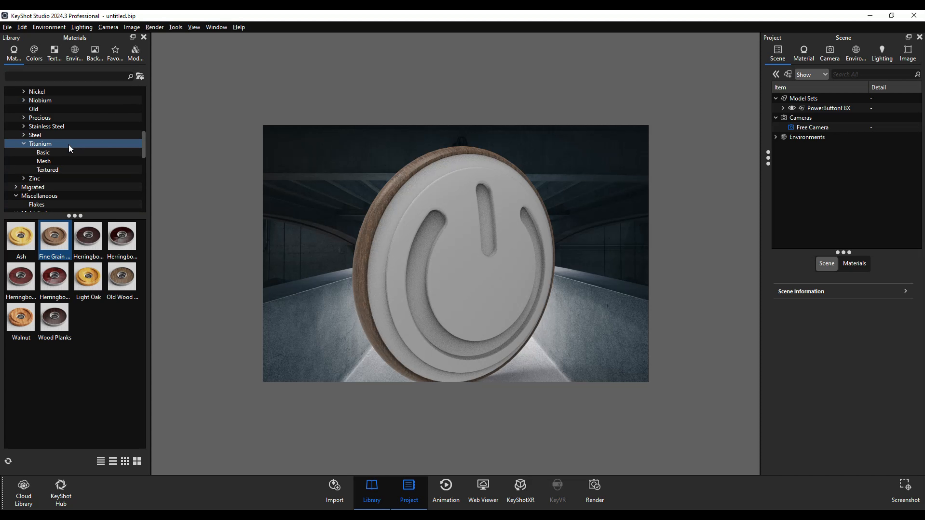
left_click(36, 135)
left_click(23, 135)
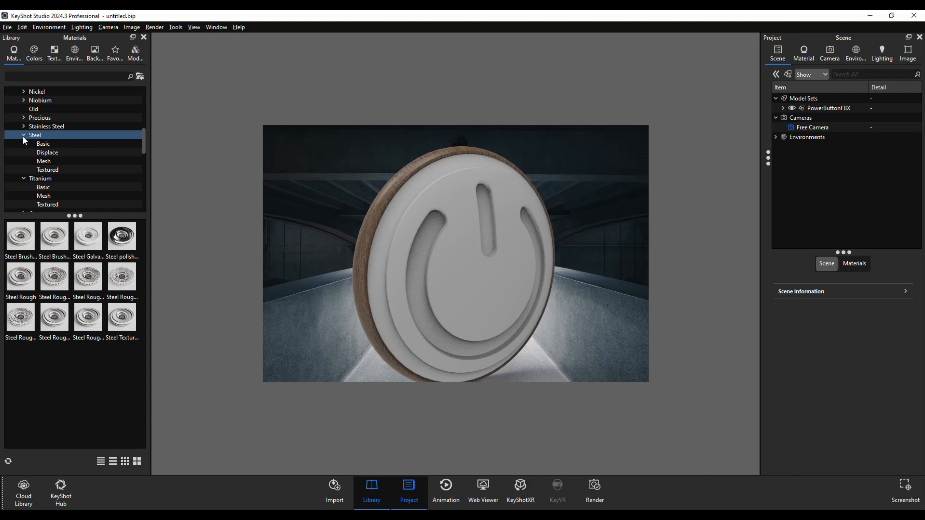
left_click(43, 144)
left_click_drag(21, 239, 379, 299)
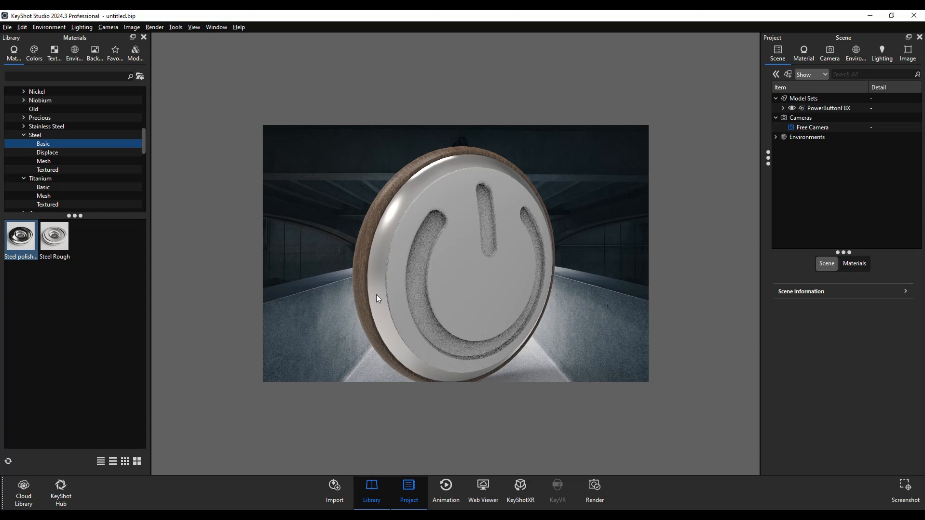
- Browse the other steel finishes, then apply the basic polished titanium material to the bevelled ring inside the wooden rim
left_click(59, 156)
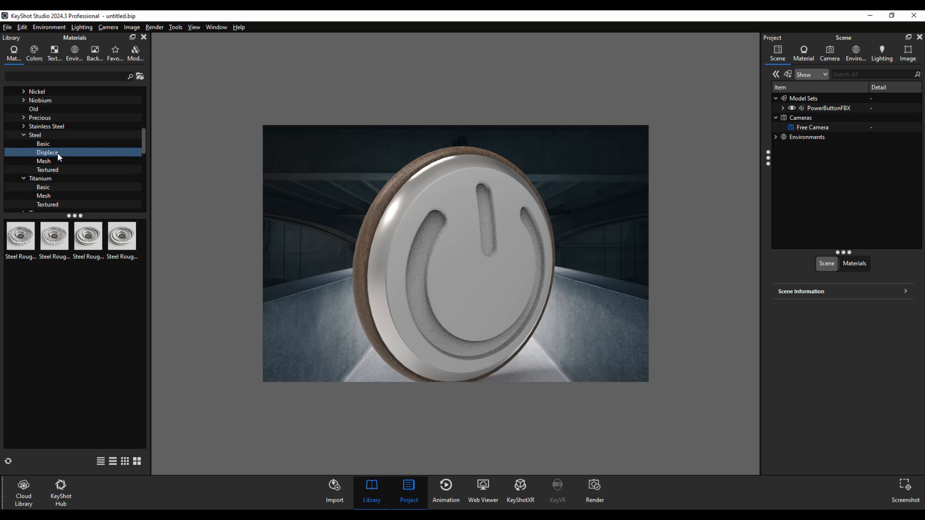
left_click(51, 163)
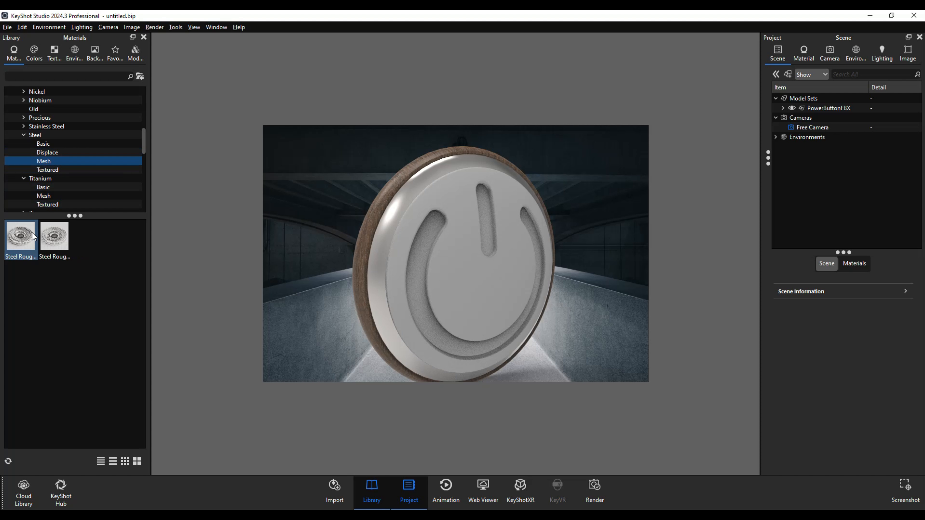
left_click(53, 170)
left_click(51, 187)
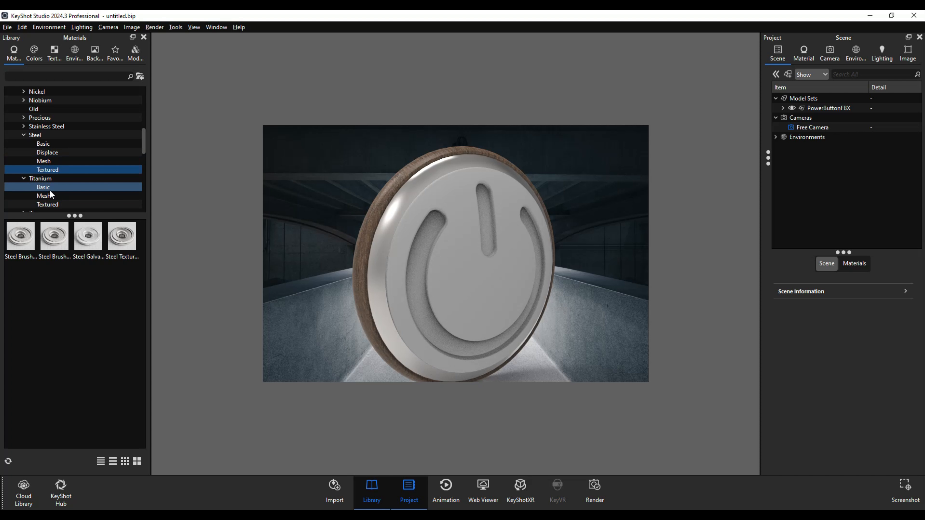
left_click_drag(29, 224, 379, 304)
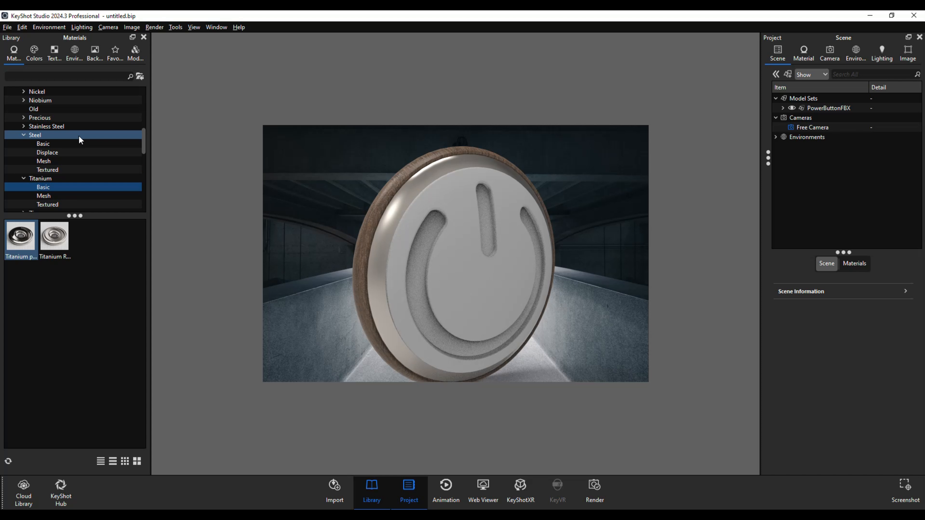
- Apply a black metallic paint to the front face of the power button
scroll(81, 140, "down", 3)
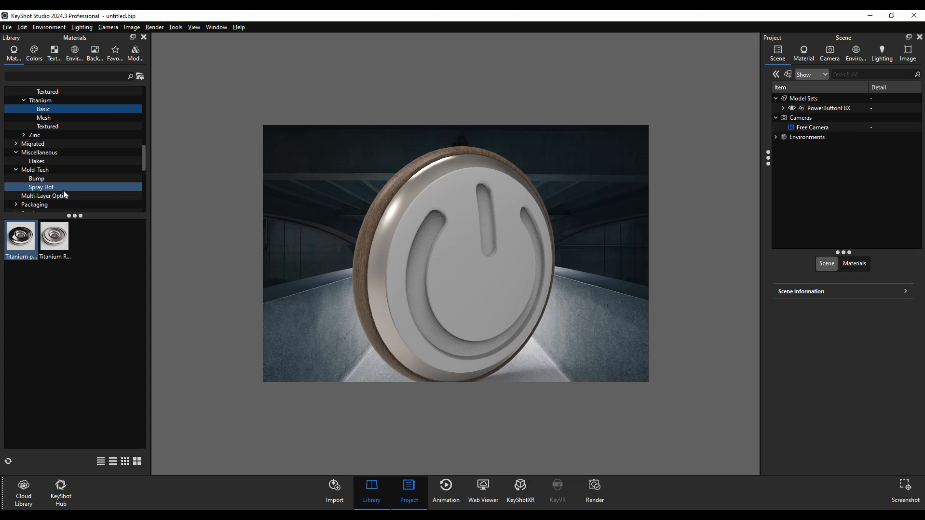
scroll(64, 195, "down", 10)
scroll(90, 187, "up", 5)
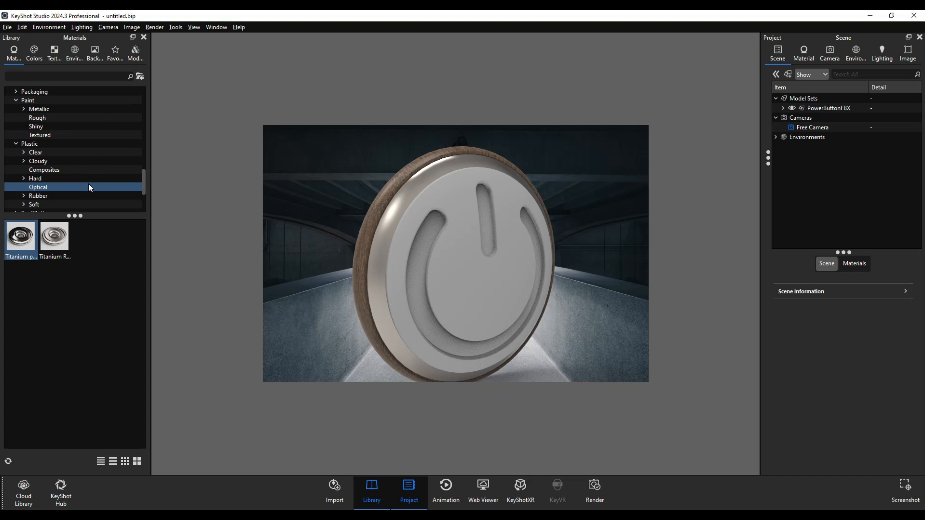
scroll(90, 187, "up", 3)
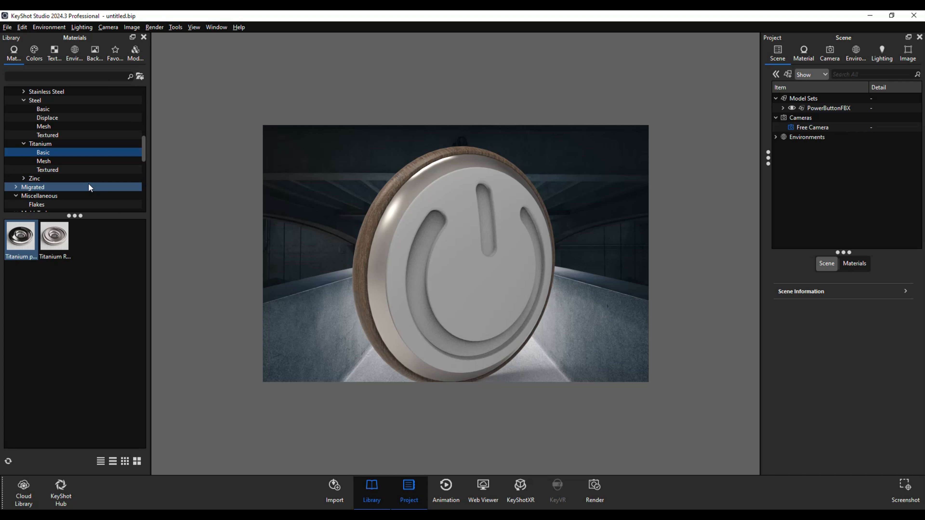
scroll(94, 182, "up", 3)
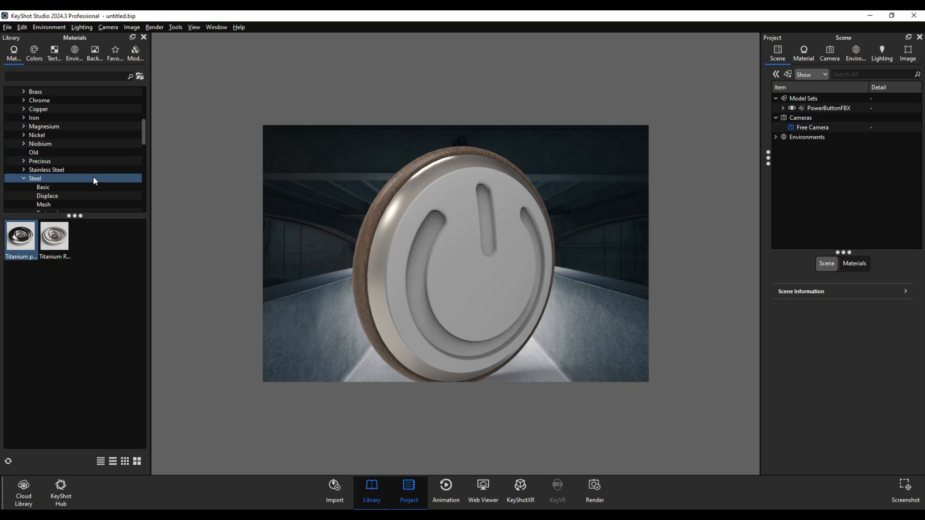
scroll(94, 181, "down", 3)
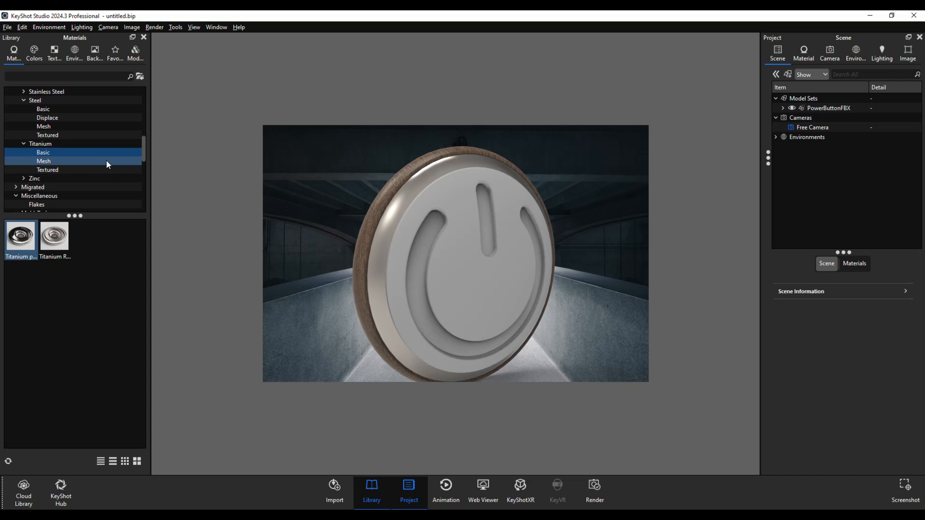
left_click_drag(143, 155, 144, 182)
left_click(55, 126)
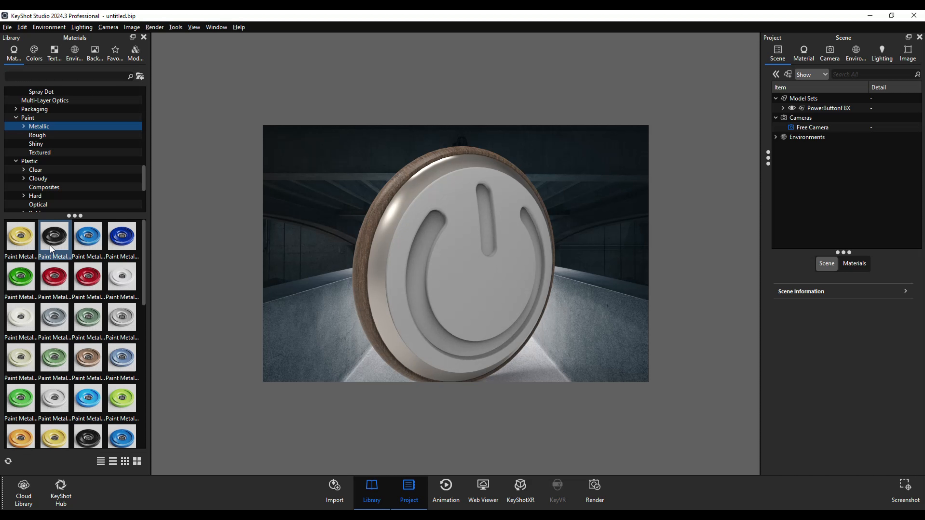
mouse_move(52, 243)
left_mouse_down()
mouse_move(289, 324)
mouse_move(405, 337)
mouse_move(402, 322)
left_mouse_up()
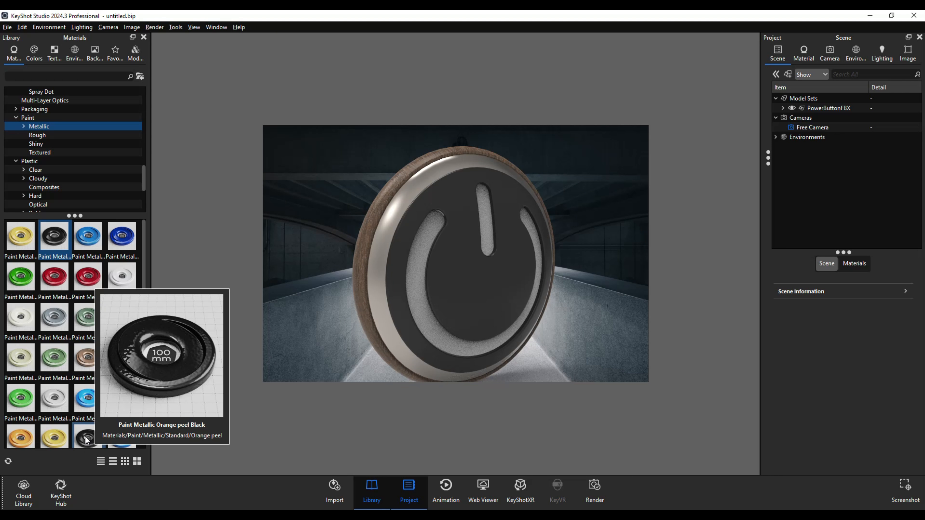
- Apply the black gloss paint from the Shiny paints to the front face of the power button
left_click(50, 144)
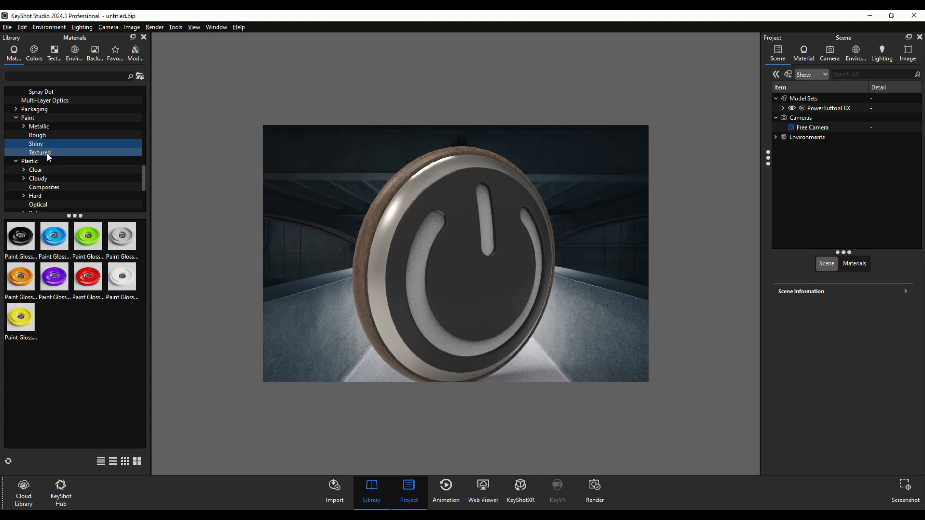
mouse_move(20, 236)
left_mouse_down()
mouse_move(134, 278)
mouse_move(451, 296)
left_mouse_up()
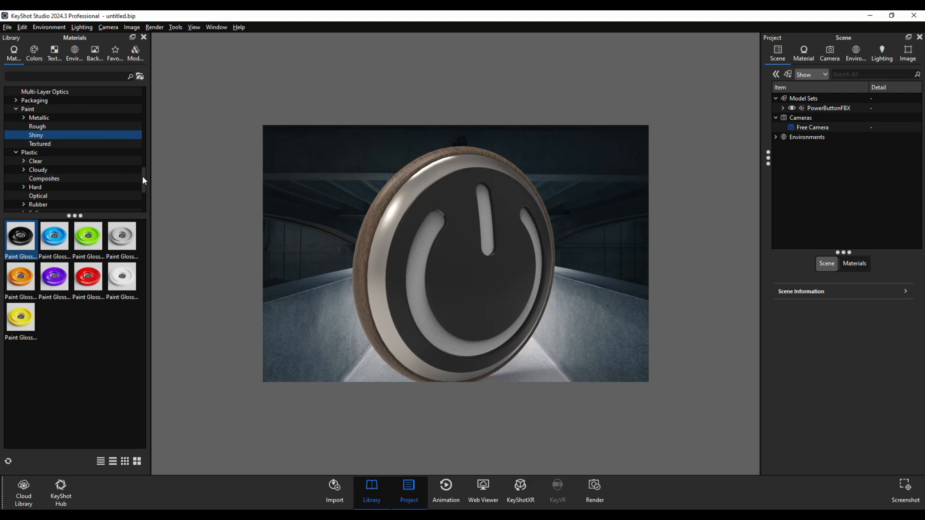
- Apply the Emissive White light material to both the curved and straight grooves of the power symbol, linking the duplicate materials
mouse_move(142, 180)
left_mouse_down()
mouse_move(145, 200)
mouse_move(147, 113)
left_mouse_up()
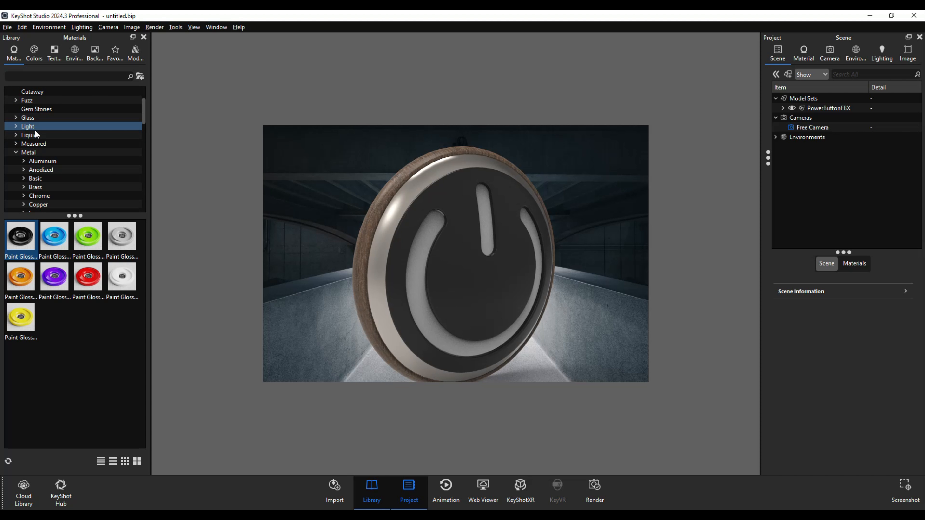
left_click(17, 128)
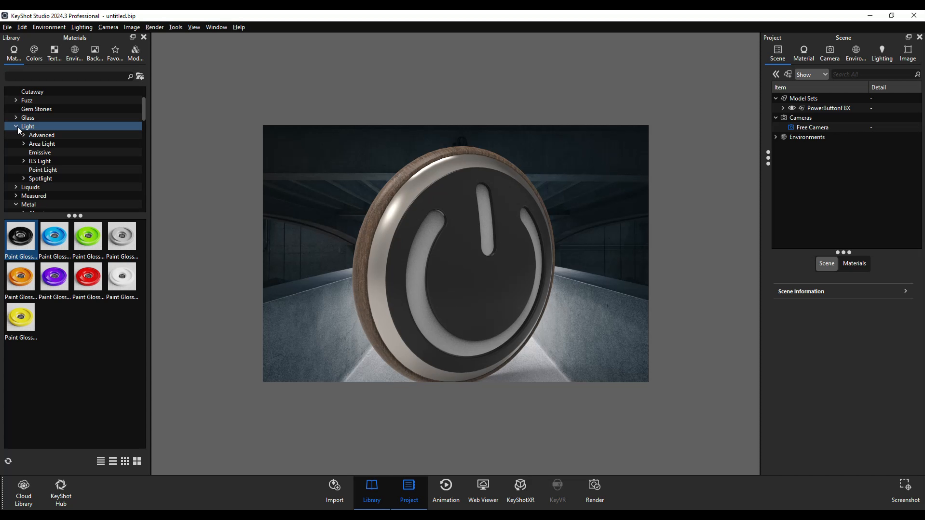
left_click(49, 153)
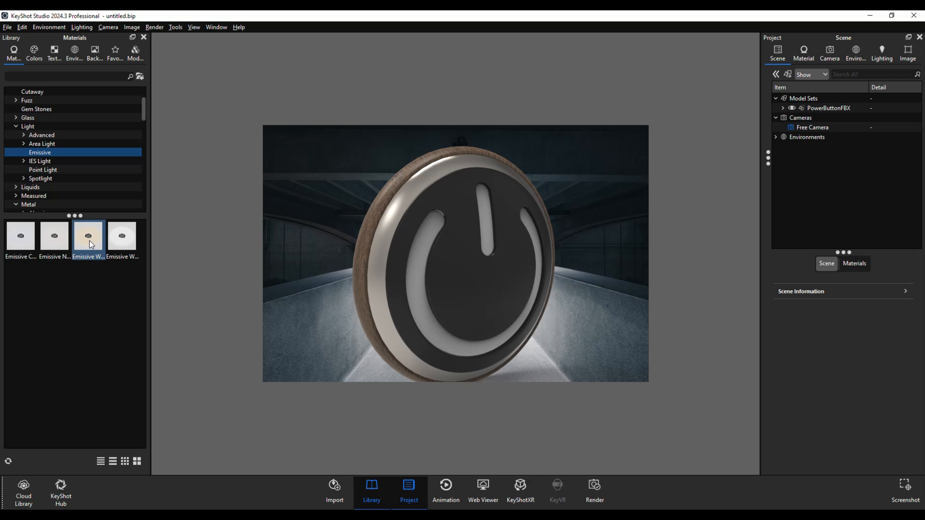
mouse_move(120, 248)
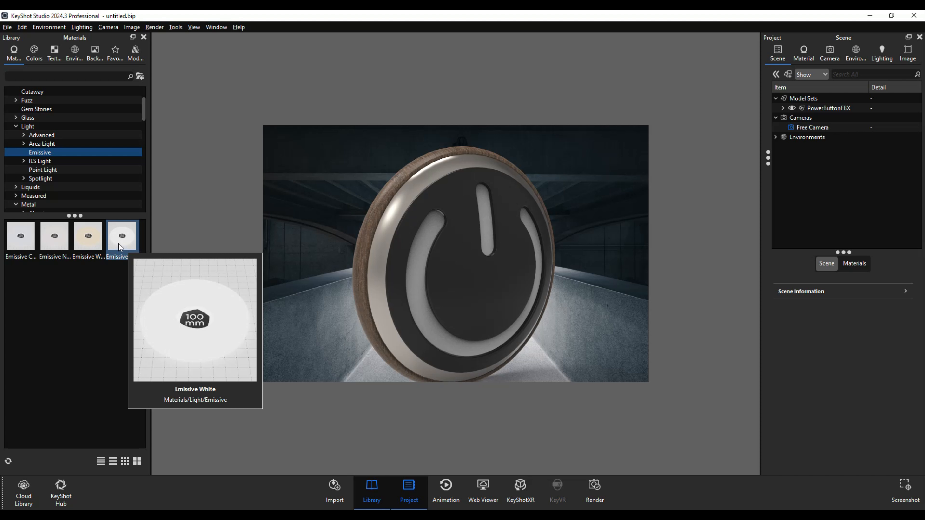
left_click_drag(120, 247, 409, 296)
left_click_drag(121, 244, 485, 239)
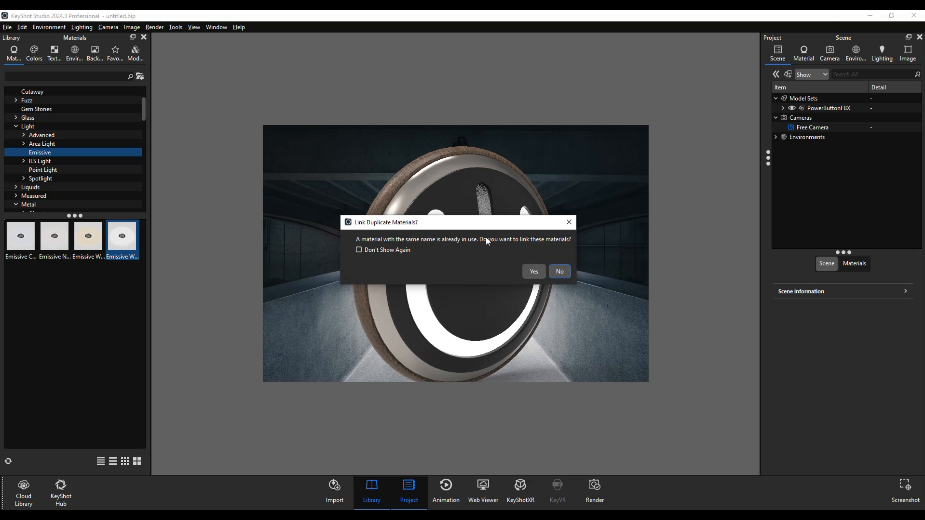
left_click(534, 271)
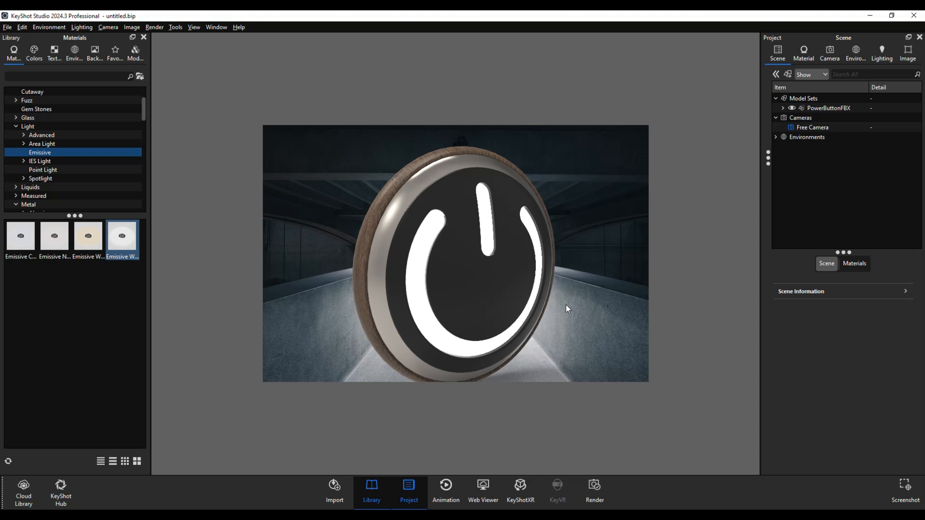
- Set the intensity of the power symbol's Emissive White material to 6
double_click(415, 278)
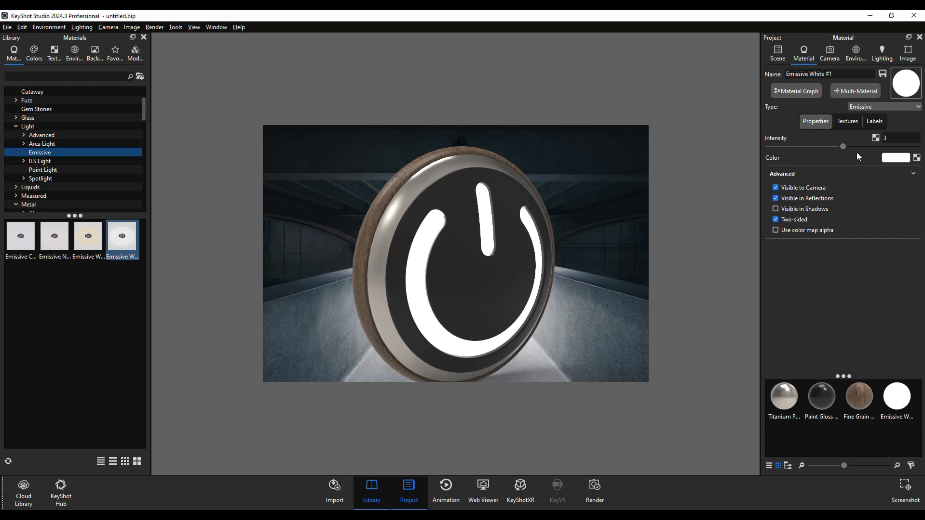
left_click_drag(843, 147, 903, 147)
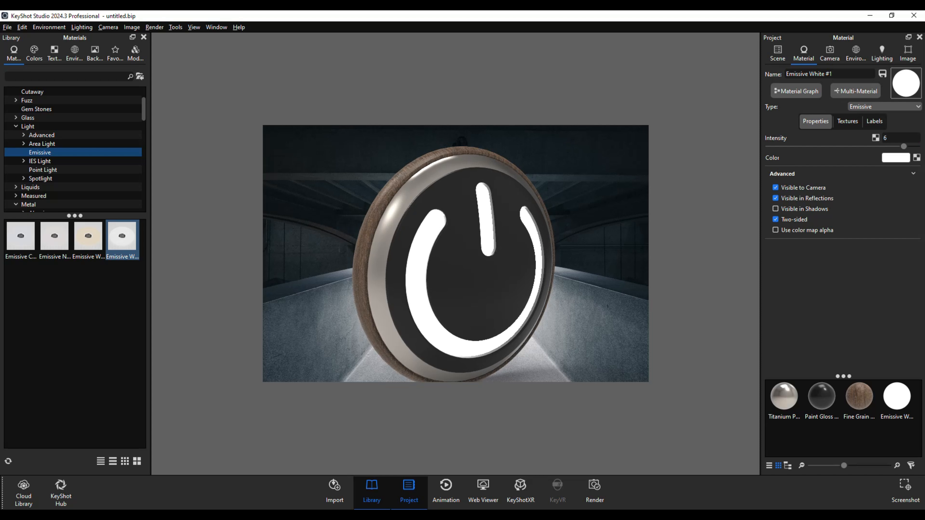
- Try out the color of the power symbol's emissive material and set it back to white (FFFFFF)
left_click(896, 159)
left_click_drag(862, 193, 786, 169)
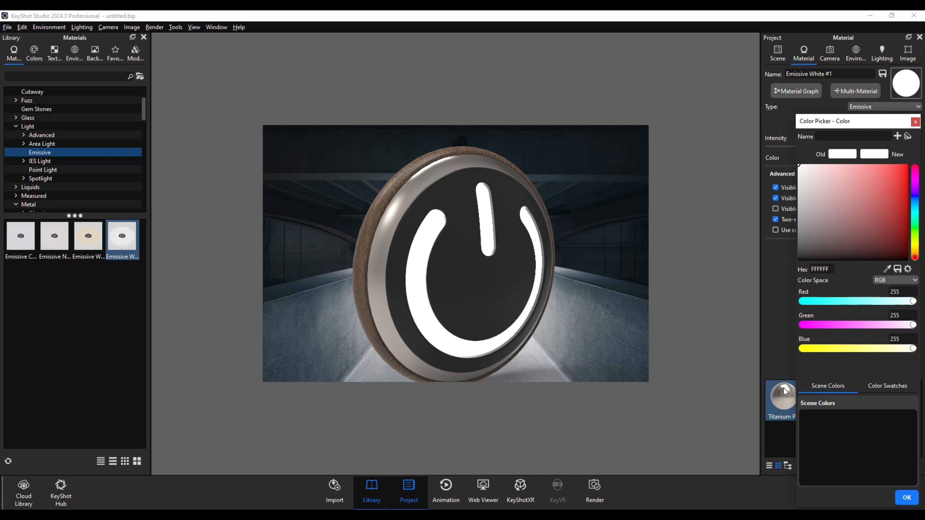
left_click(905, 497)
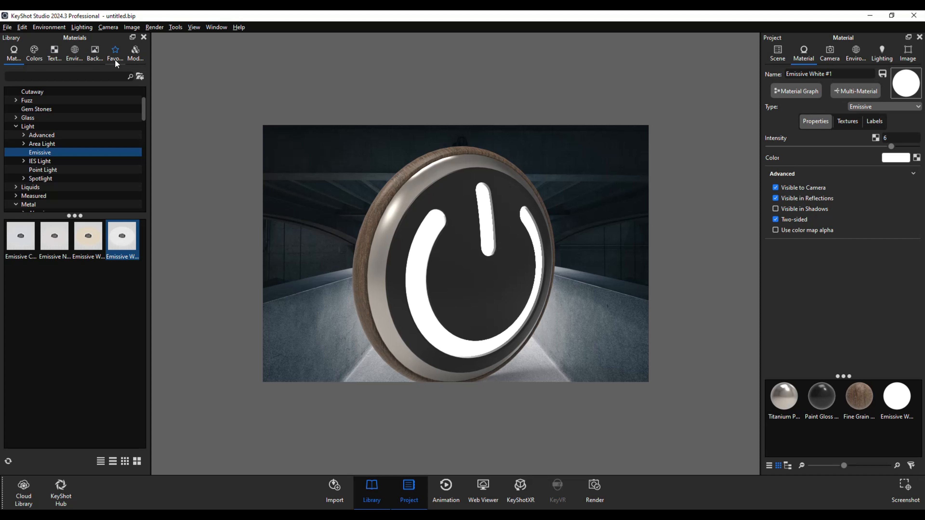
- Try the interior Tunnel backplate behind the power button, followed by the outdoor Road 1 backplate
left_click(95, 55)
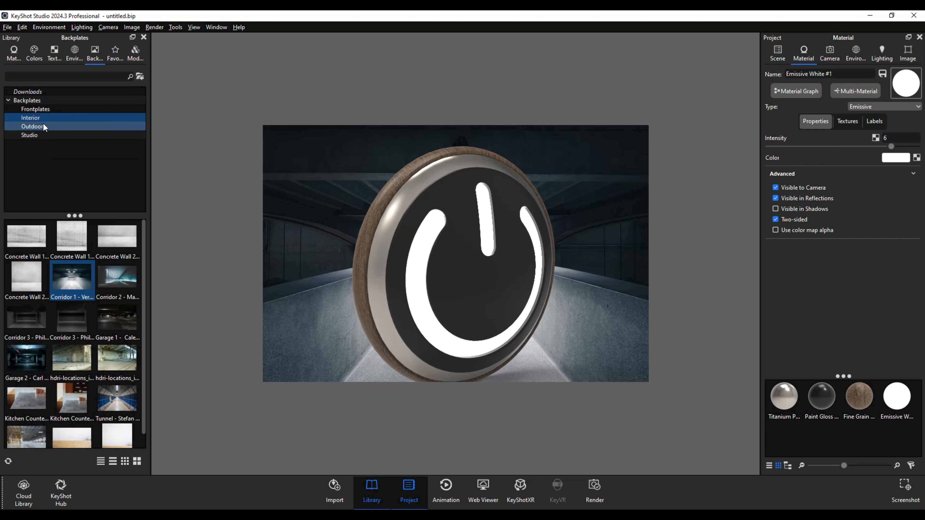
left_click_drag(121, 415, 318, 290)
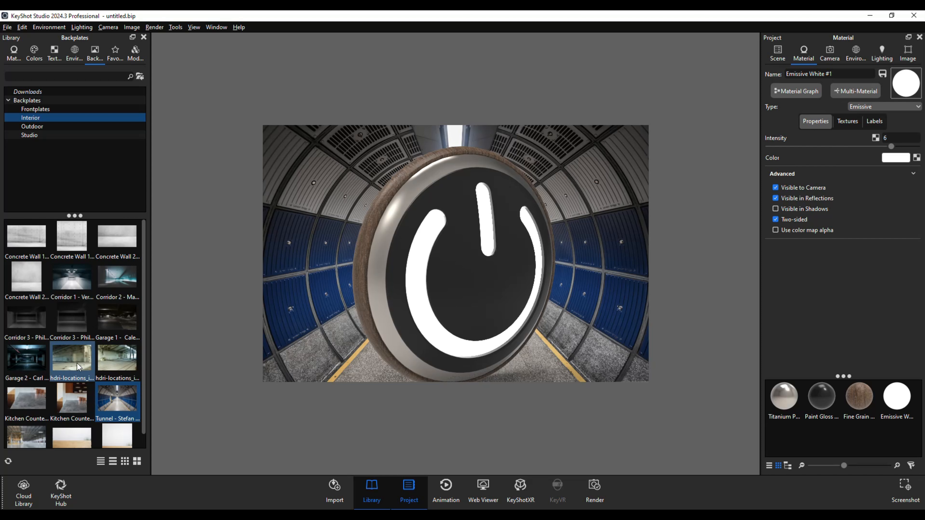
scroll(87, 361, "down", 1)
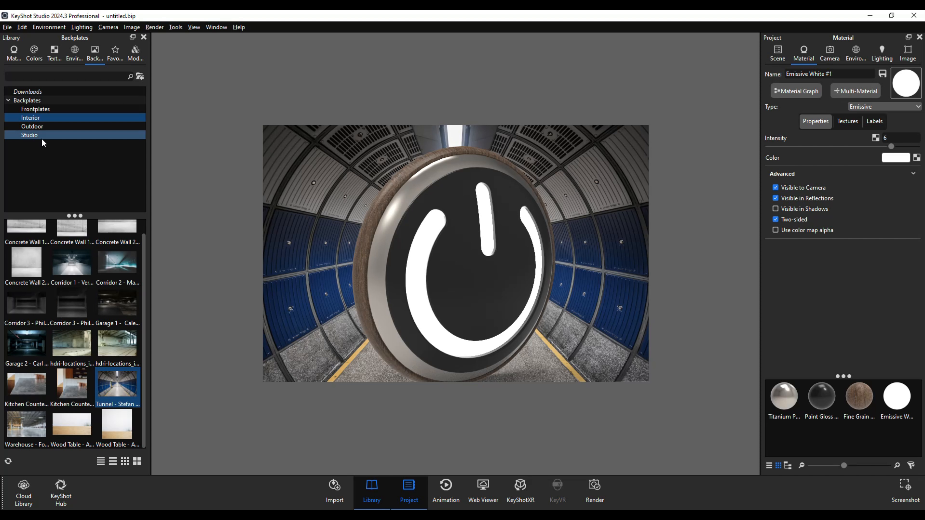
left_click(39, 126)
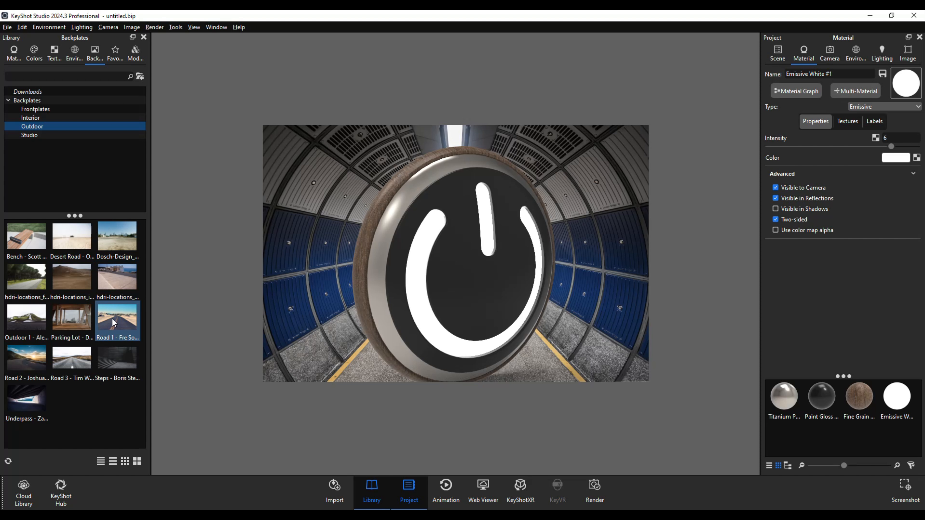
left_click_drag(115, 320, 305, 299)
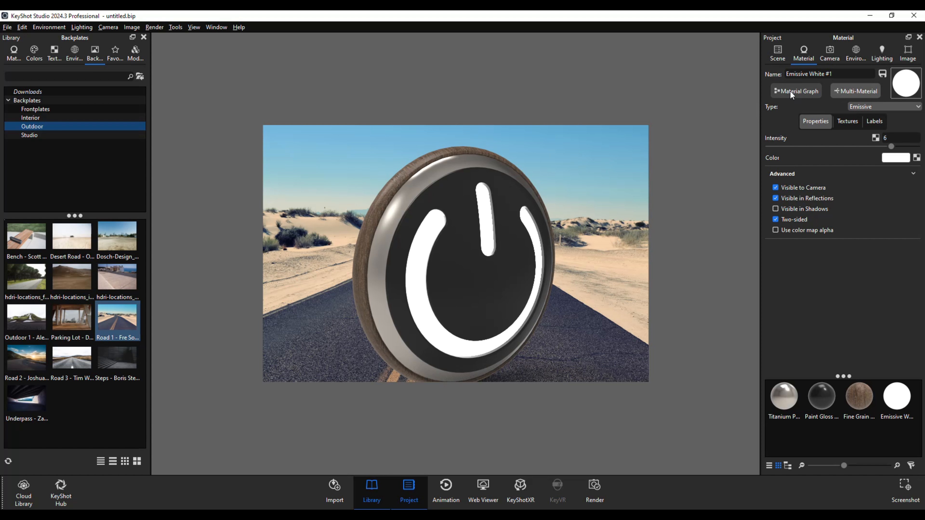
- Compare the lighting environment, color and backplate image backgrounds, and set the background to Lighting Environment
left_click(859, 54)
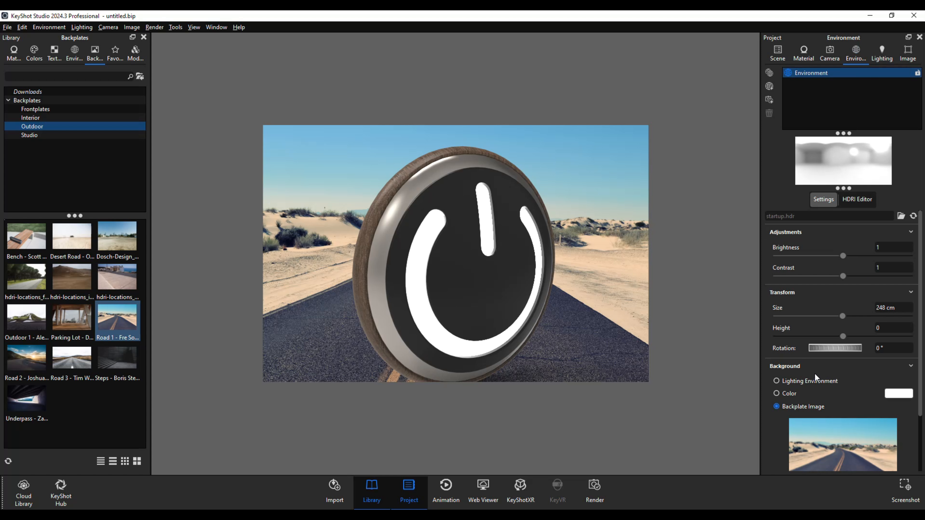
left_click(777, 381)
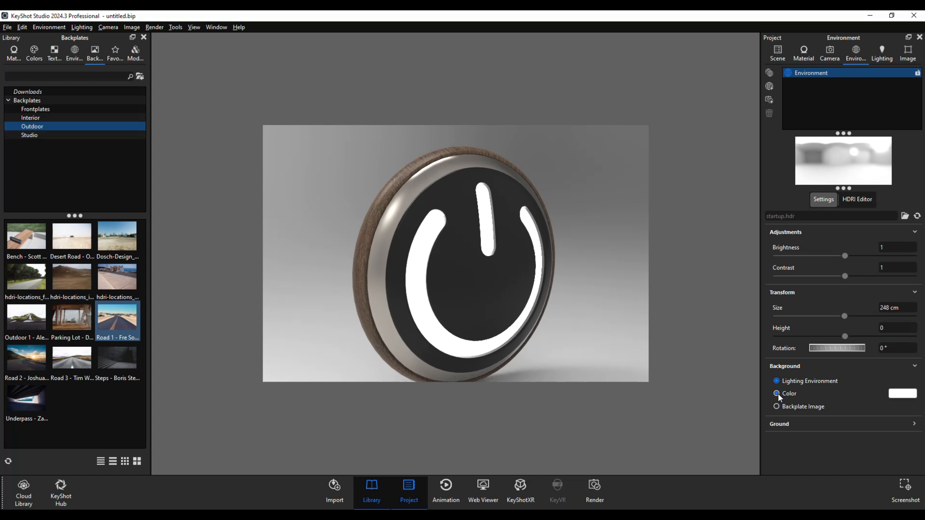
left_click(777, 393)
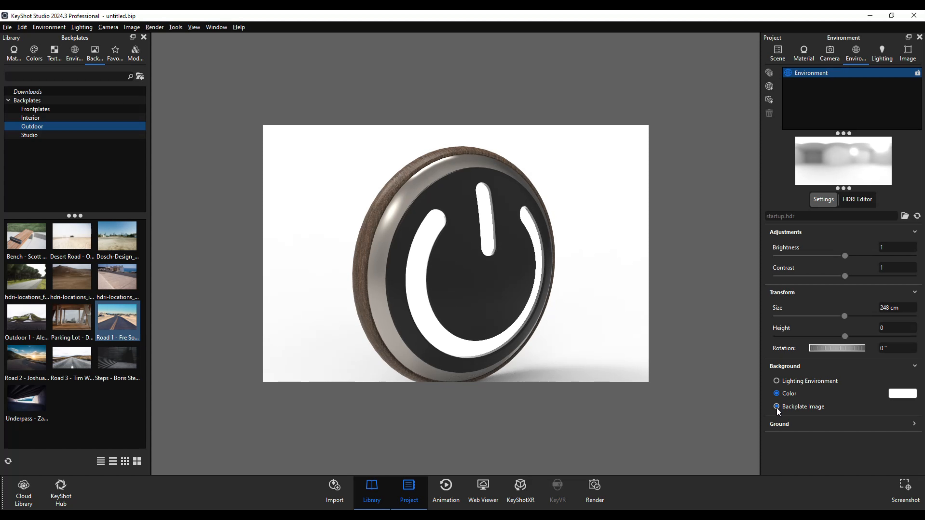
left_click(776, 407)
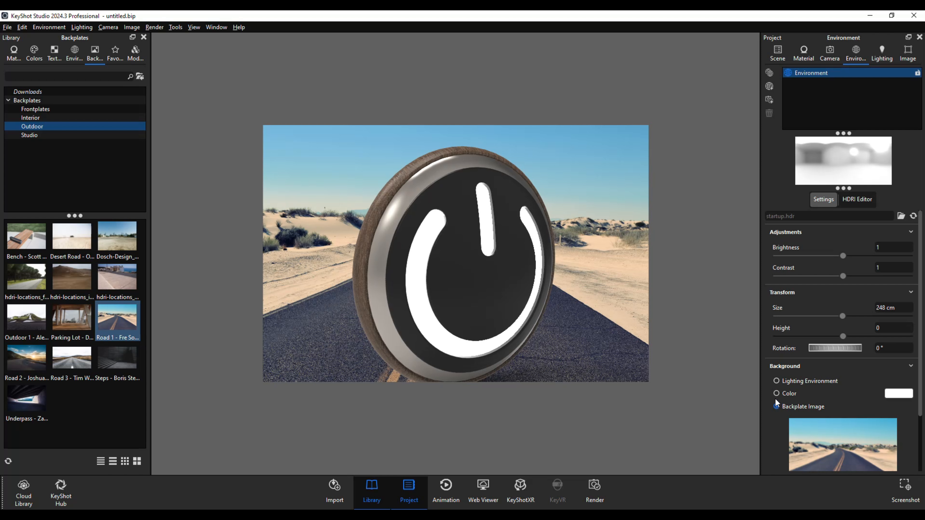
left_click(776, 393)
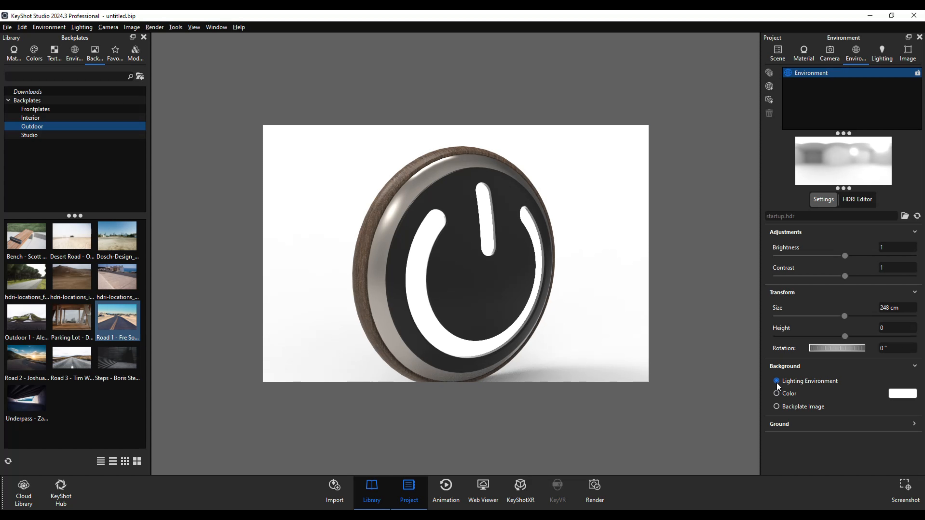
left_click(776, 381)
- Set the environment's size to about 390 cm, its brightness to about 1.636 and its rotation to 66.5°
scroll(533, 330, "up", 2)
scroll(533, 330, "down", 2)
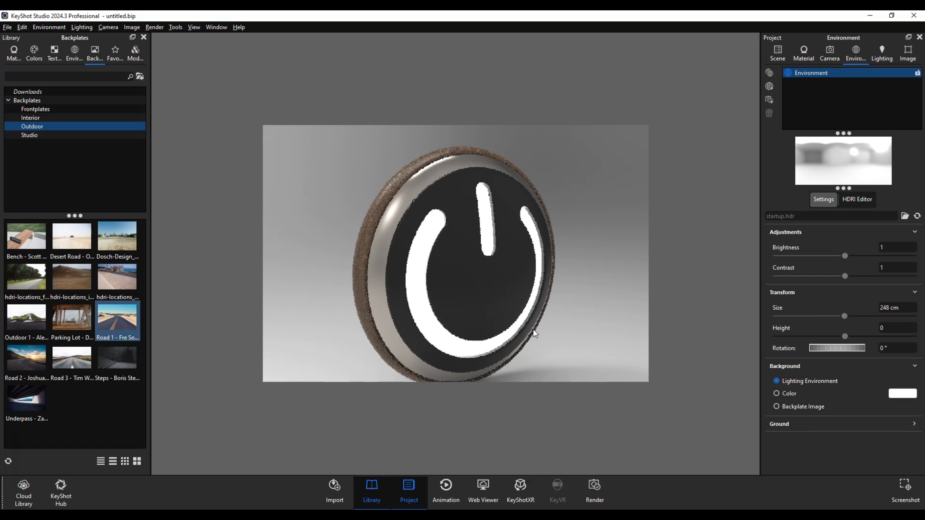
scroll(534, 332, "down", 1)
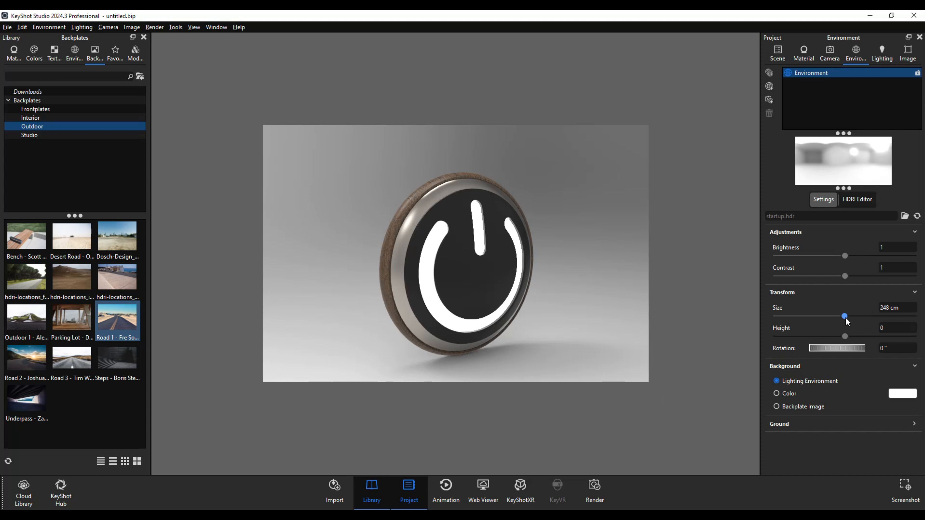
left_click_drag(846, 319, 885, 320)
left_click_drag(845, 257, 889, 265)
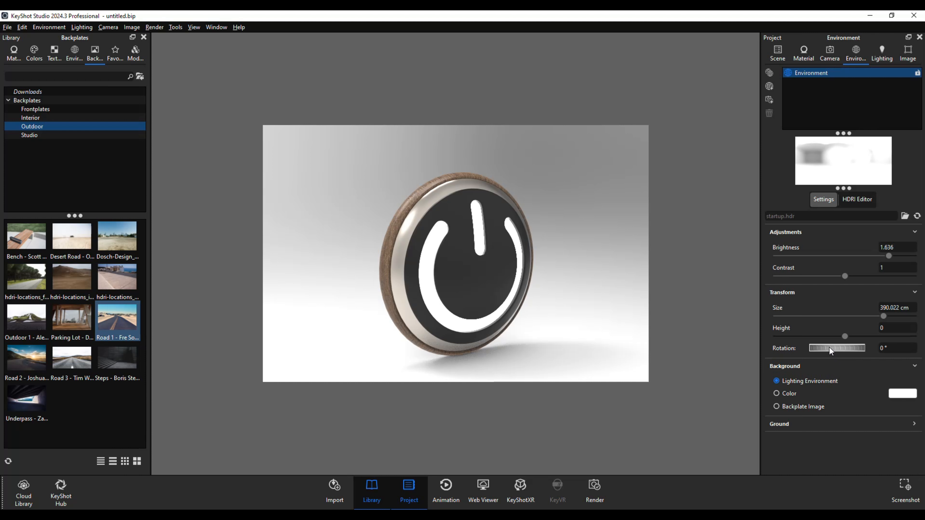
left_click_drag(831, 351, 872, 349)
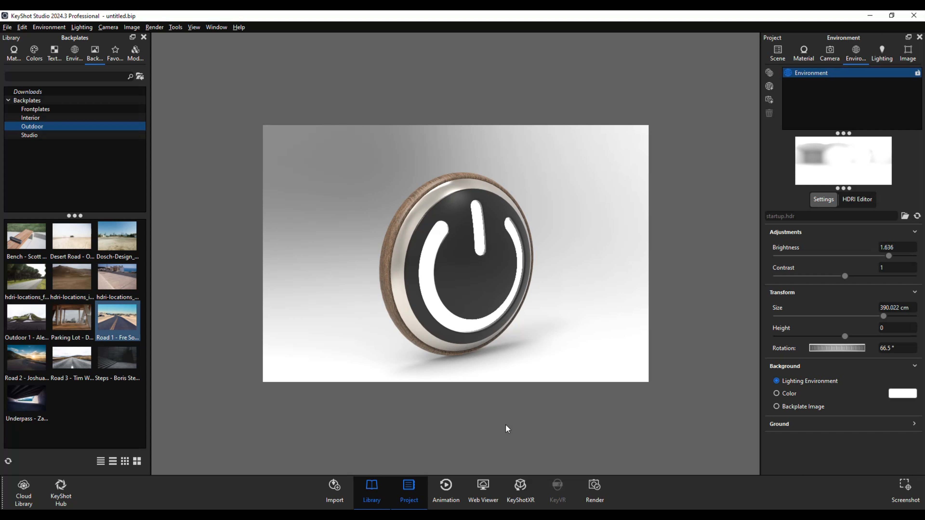
- Enable Global Illumination, Ground Illumination, Caustics and Interior Mode for the scene lighting
left_click(81, 27)
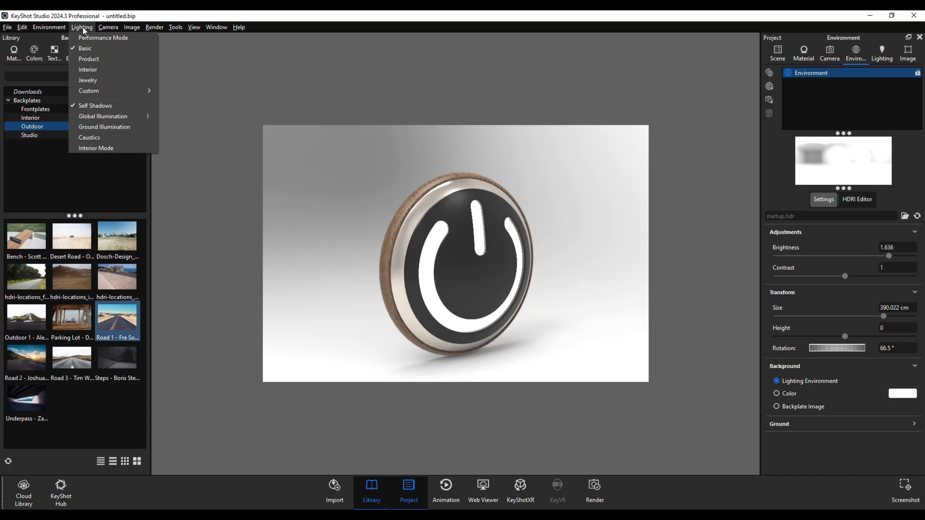
left_click(99, 117)
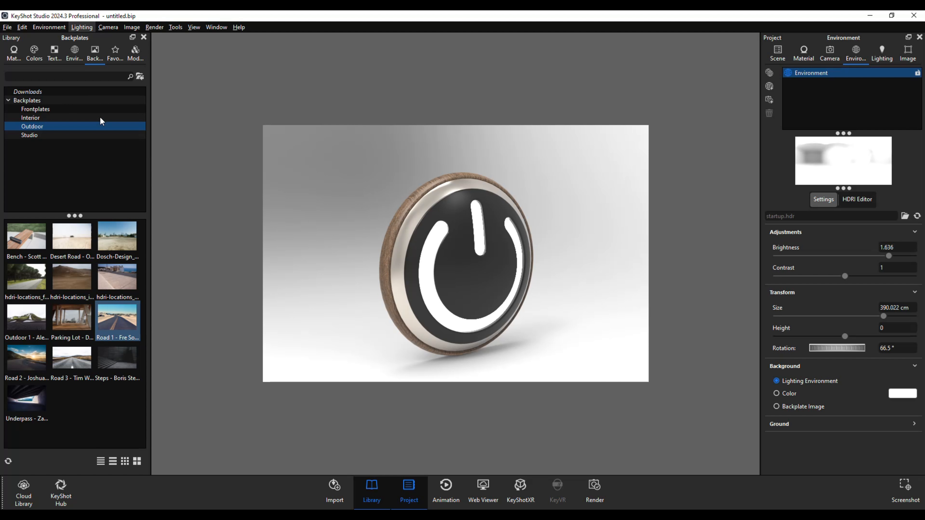
left_click(77, 29)
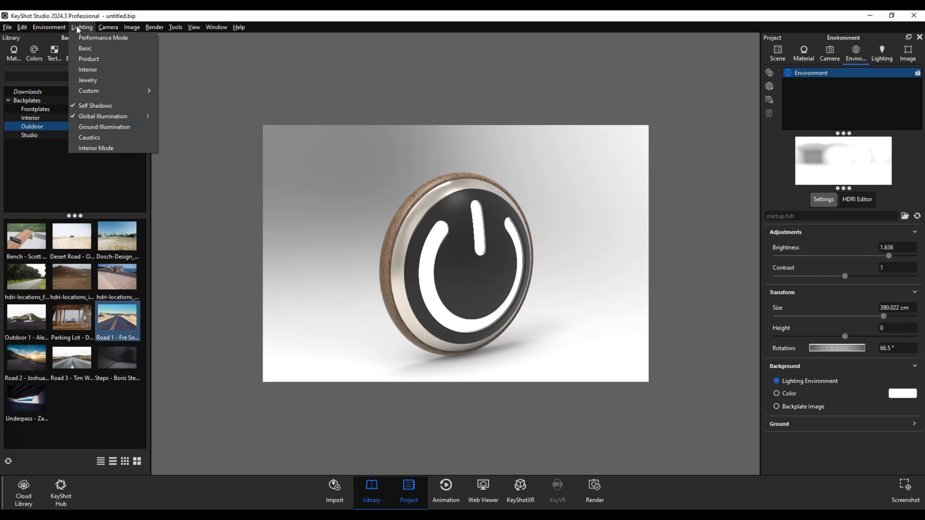
left_click(117, 128)
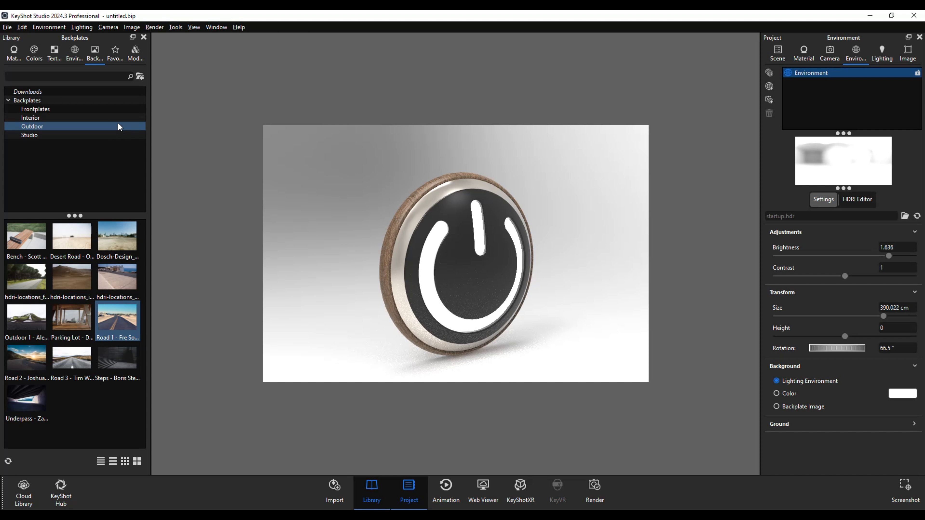
left_click(83, 27)
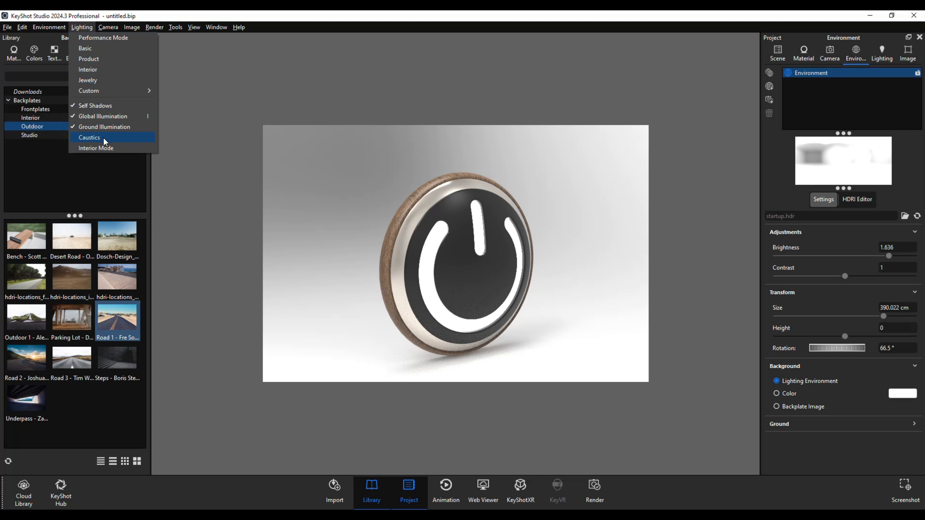
left_click(103, 137)
left_click(84, 28)
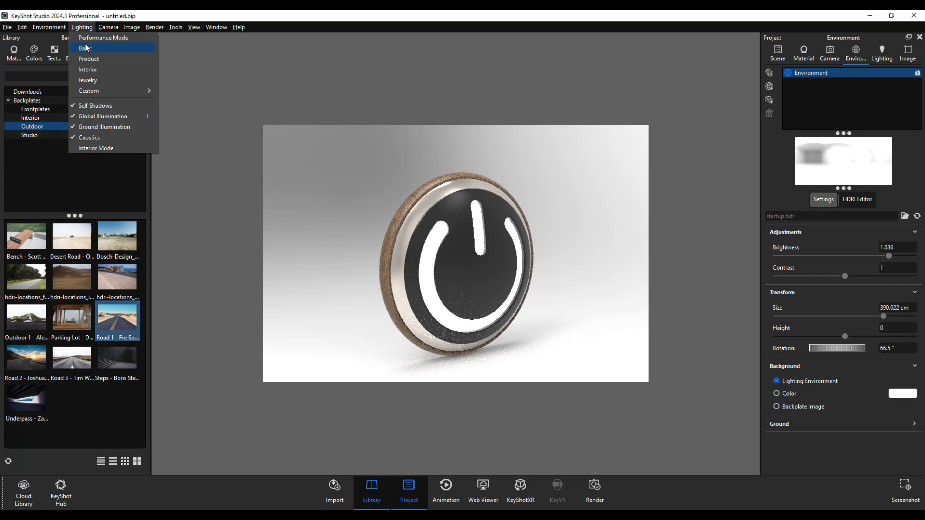
left_click(112, 146)
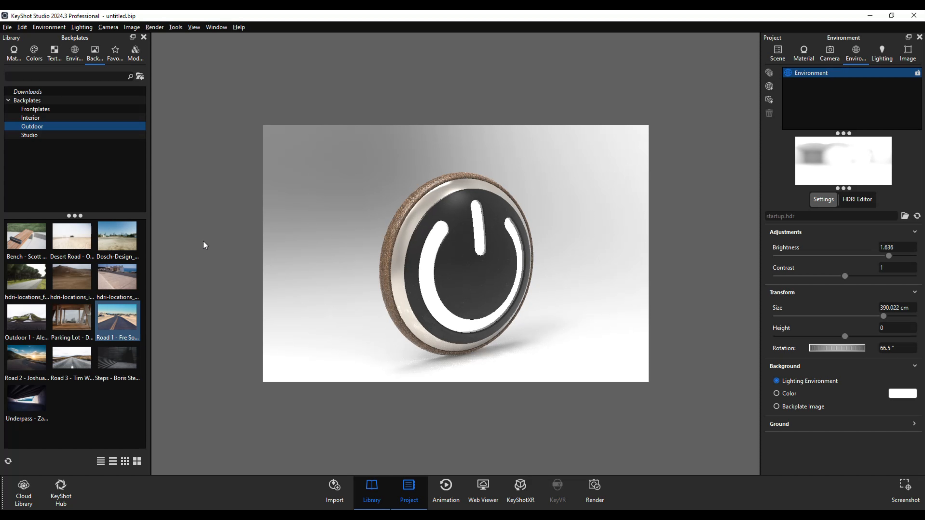
- Examine the power button's face and glowing grooves up close under the changed lighting, ending with the whole button in view
scroll(451, 331, "up", 2)
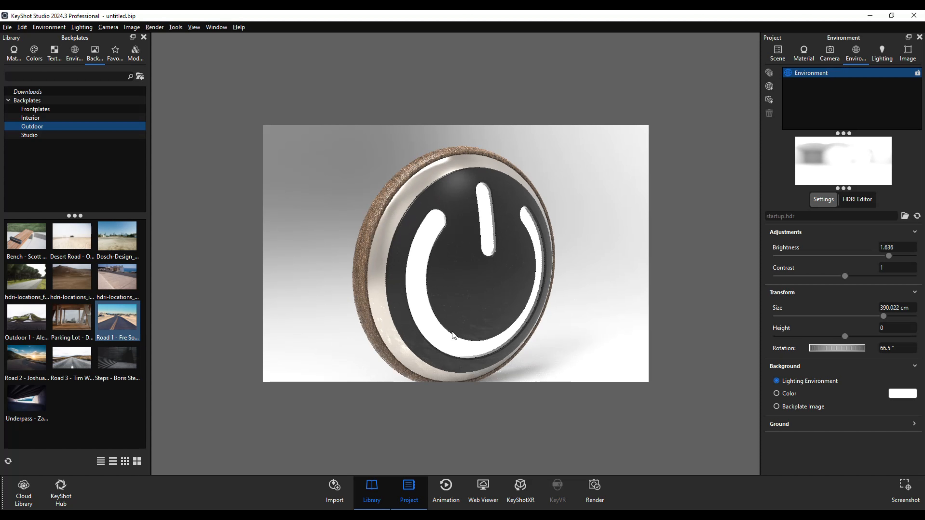
scroll(452, 331, "up", 2)
scroll(452, 330, "up", 3)
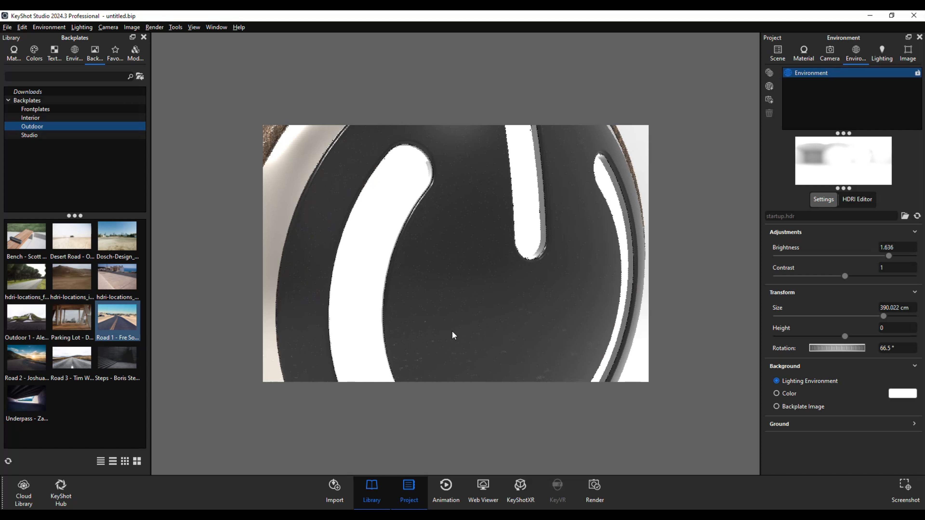
scroll(451, 330, "down", 1)
scroll(451, 330, "down", 3)
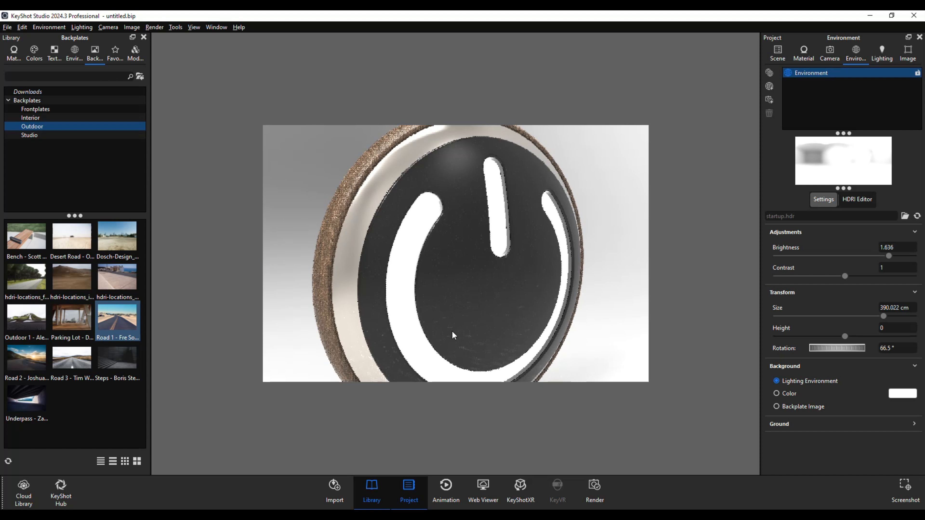
scroll(453, 331, "down", 3)
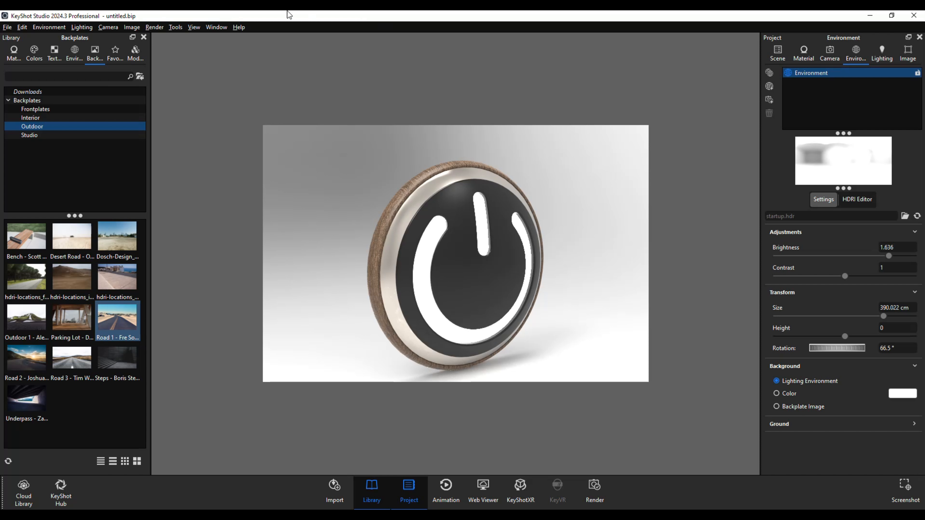
- Open the render output settings for a still image and move the dialog aside
left_click(153, 29)
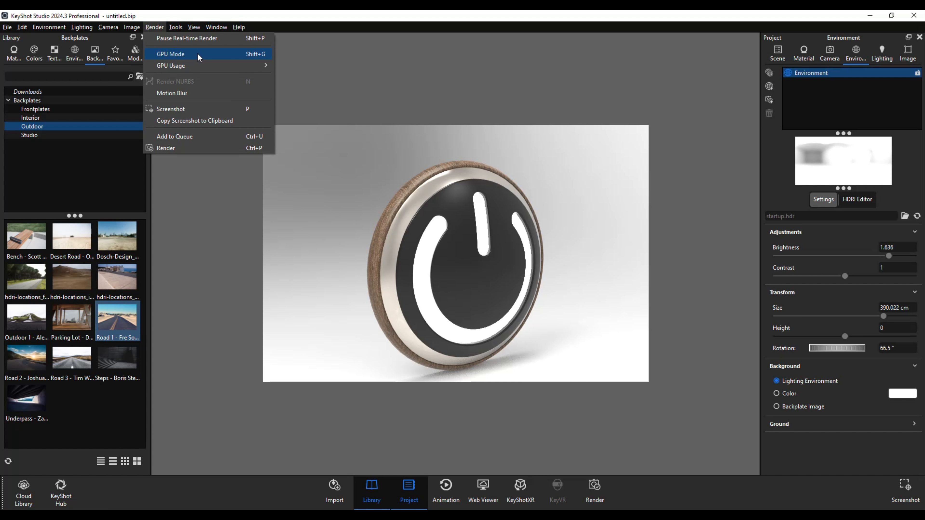
left_click(184, 149)
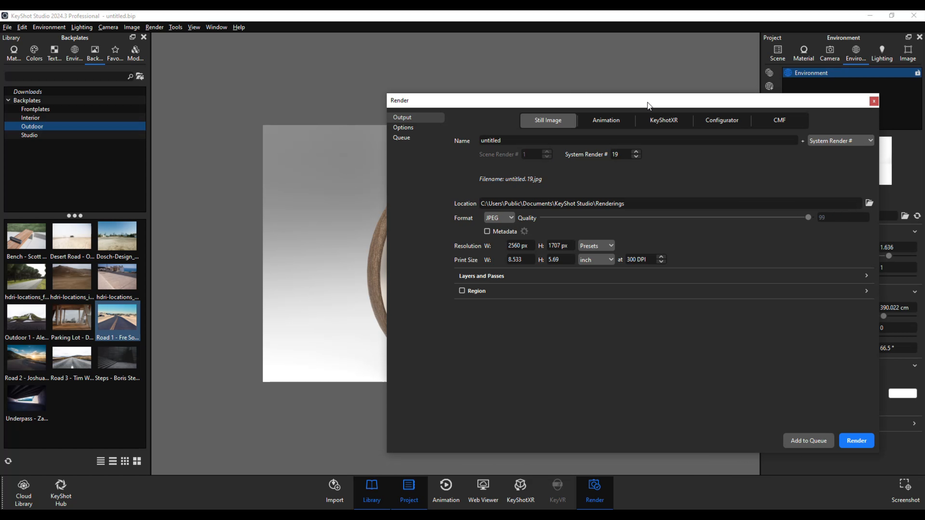
left_click_drag(647, 106, 405, 101)
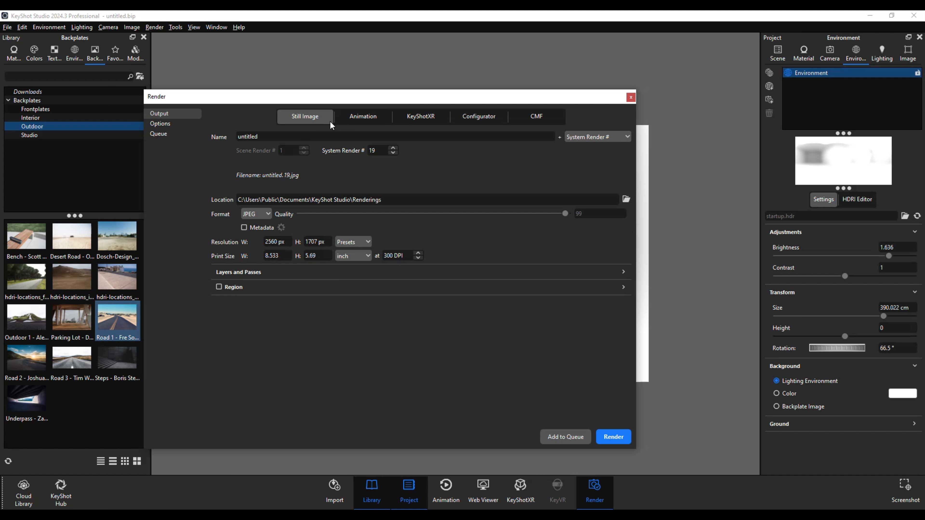